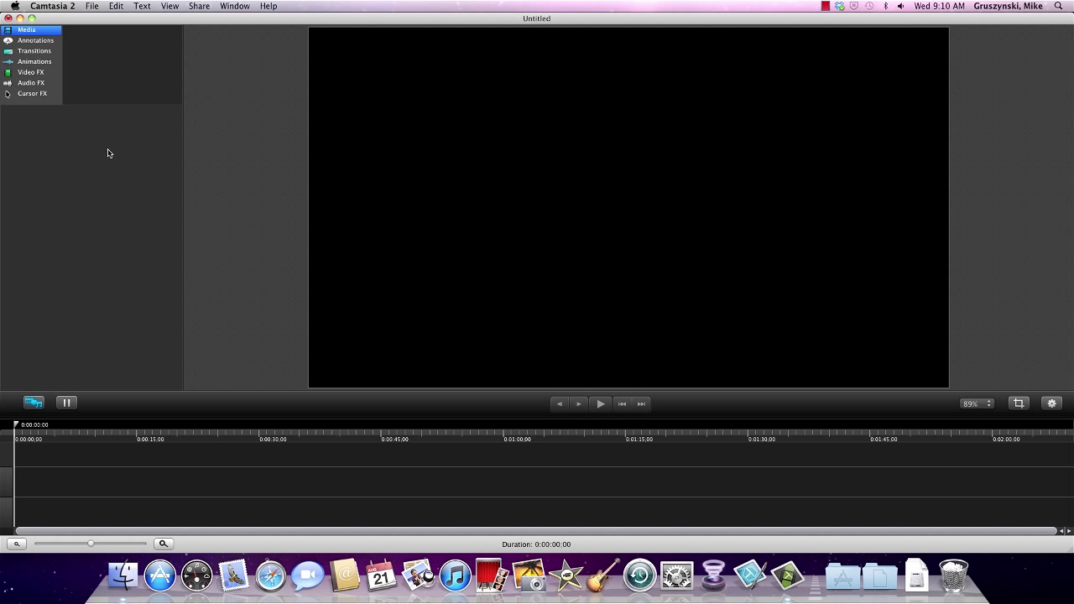
Step: Import MVI_9994.MOV from the Desktop and place it on the timeline track
left_click(93, 7)
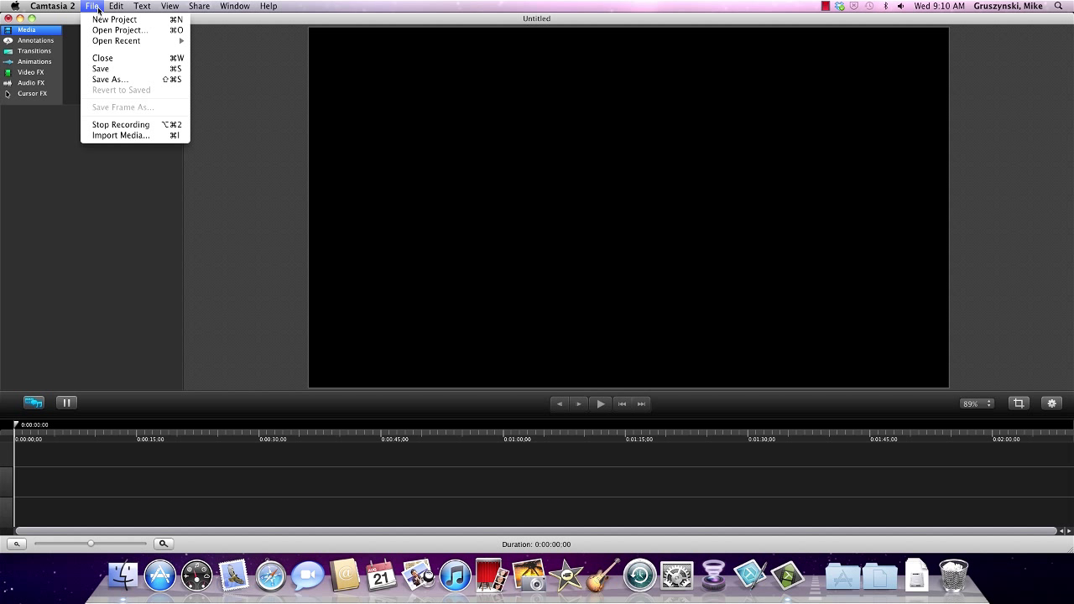
left_click(120, 136)
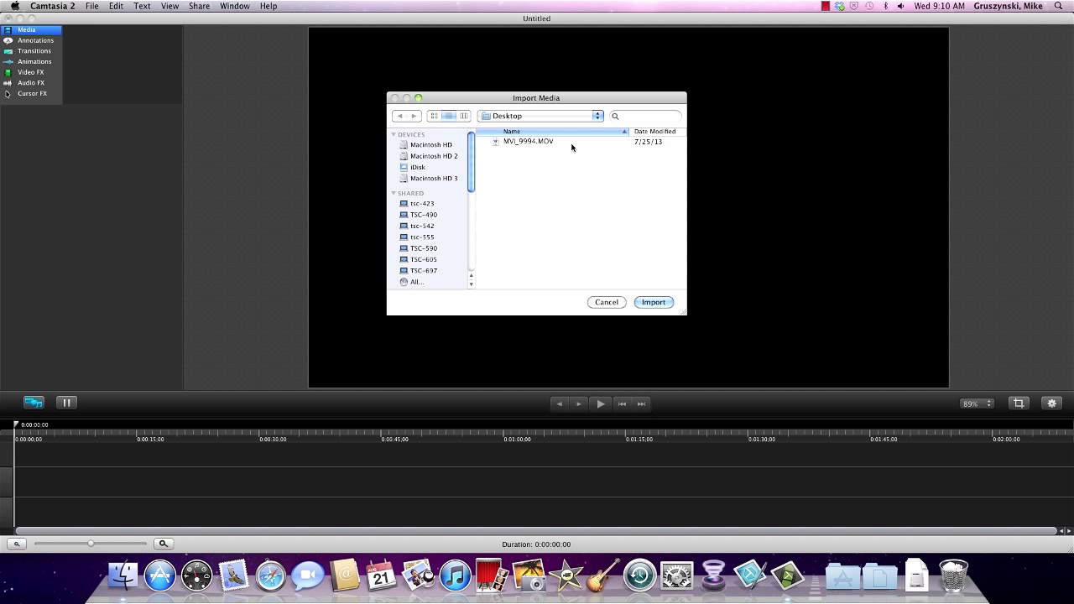
double_click(526, 143)
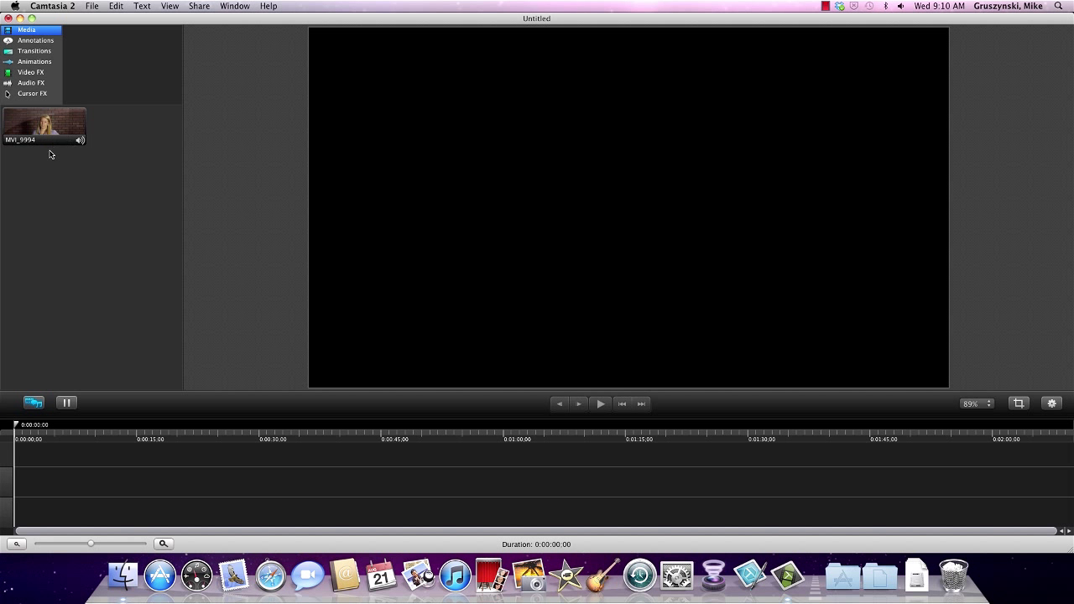
left_click_drag(49, 139, 49, 472)
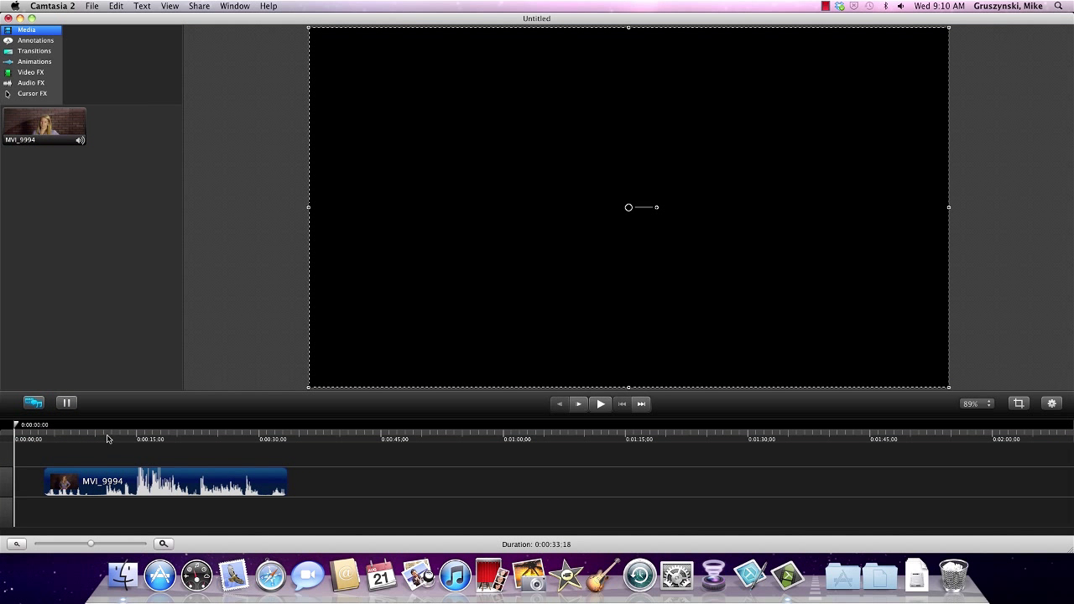
Step: Nudge the MVI_9994 clip slightly left so the project duration becomes 0:00:33:10
left_click(103, 437)
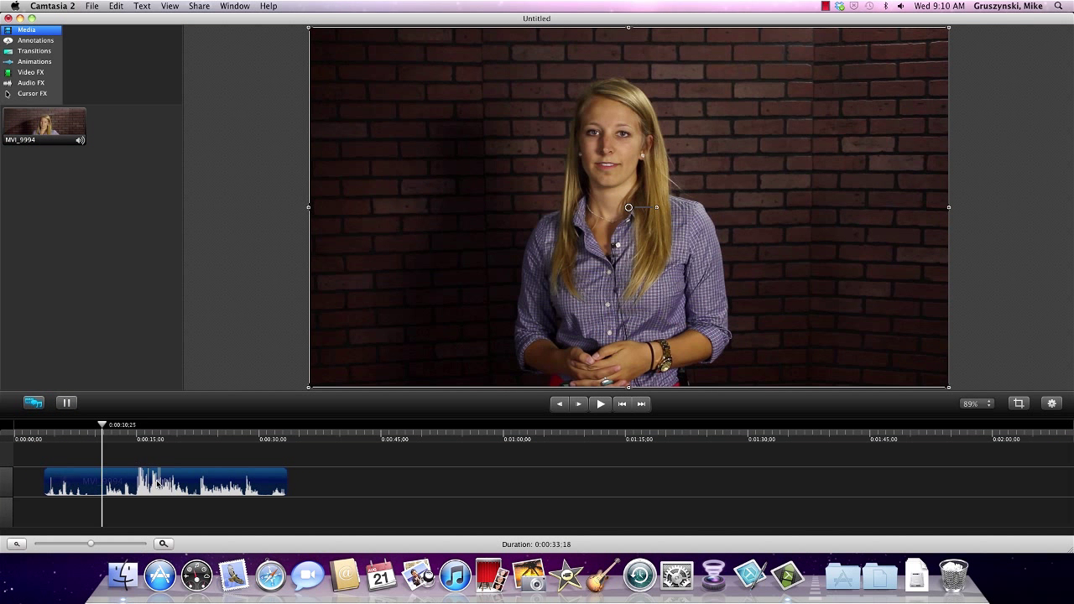
left_click_drag(161, 484, 157, 485)
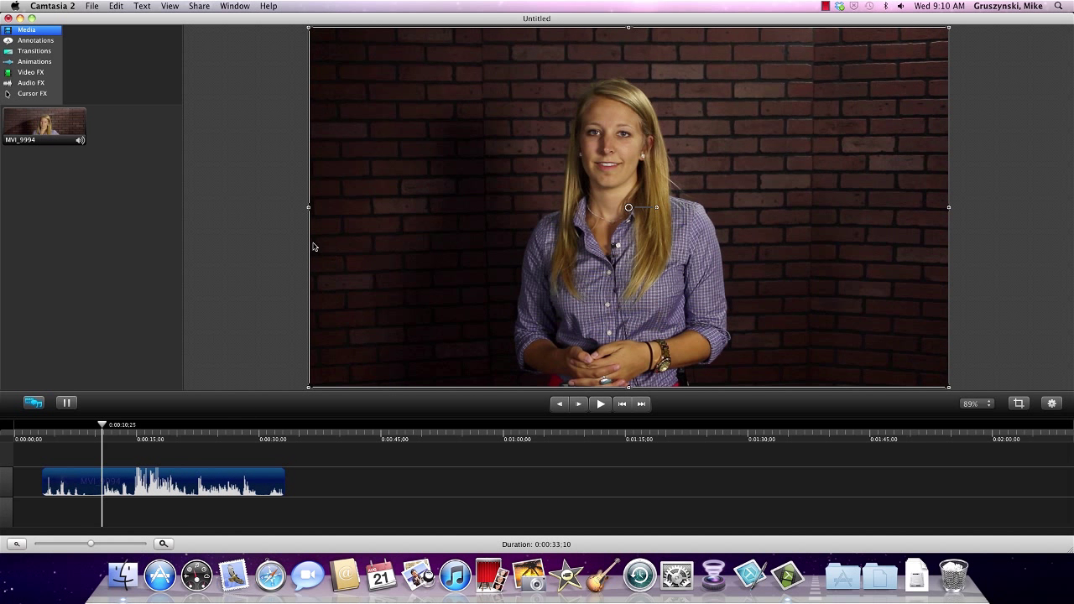
left_click(264, 241)
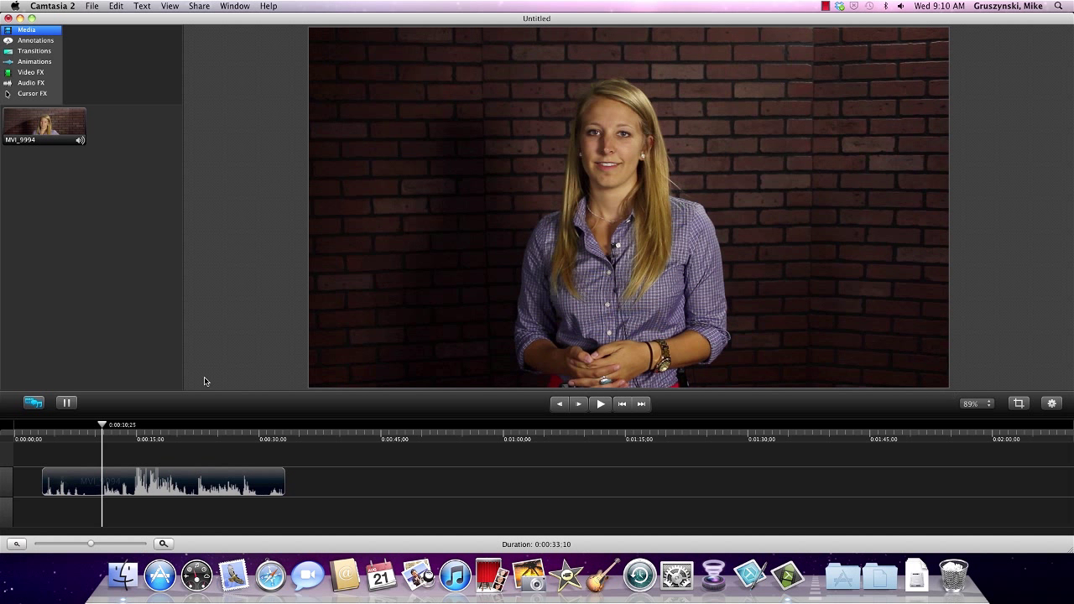
Step: Apply the YouTube HD/720p canvas preset, sizing the canvas to 1280 × 720
right_click(273, 207)
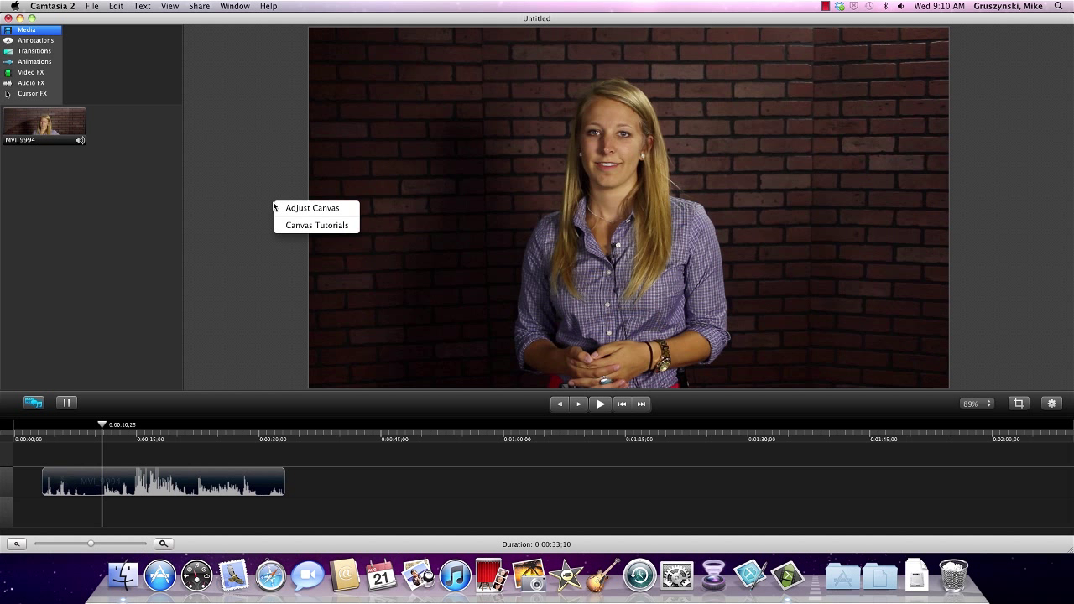
left_click(286, 209)
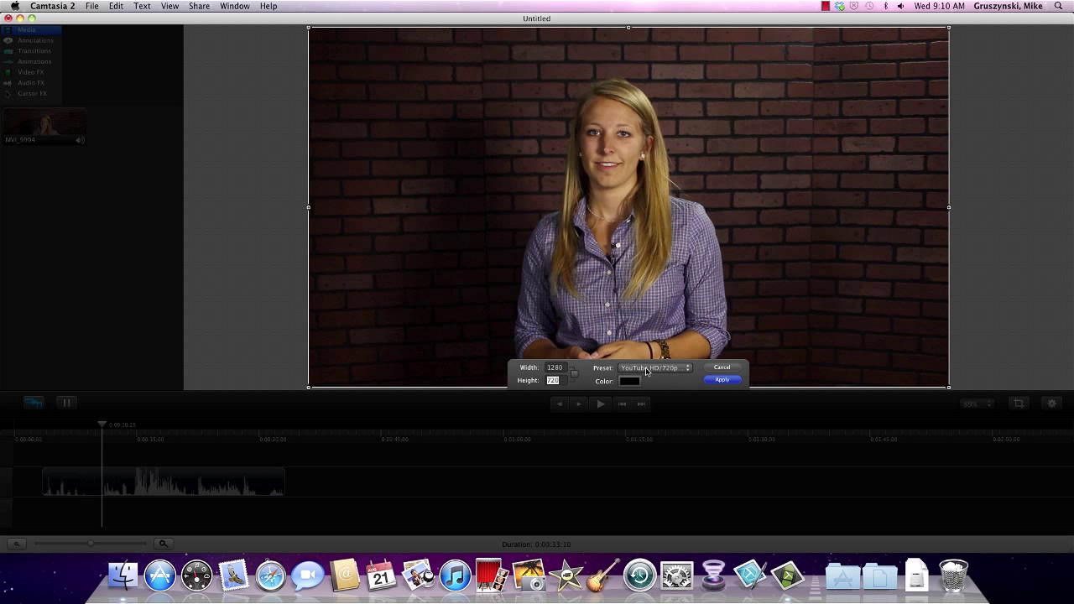
left_click(685, 371)
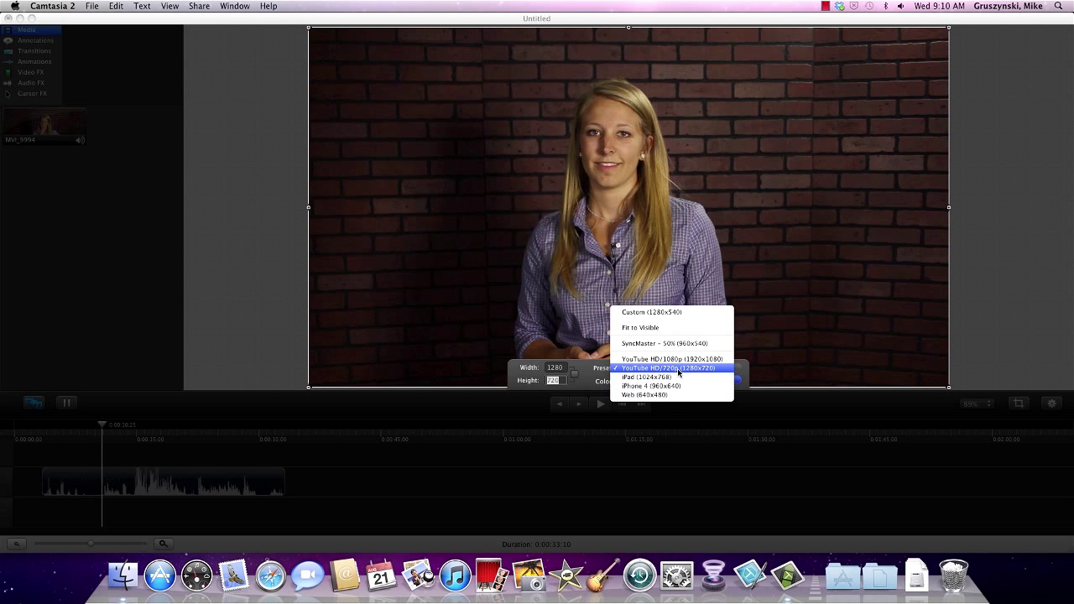
left_click(679, 368)
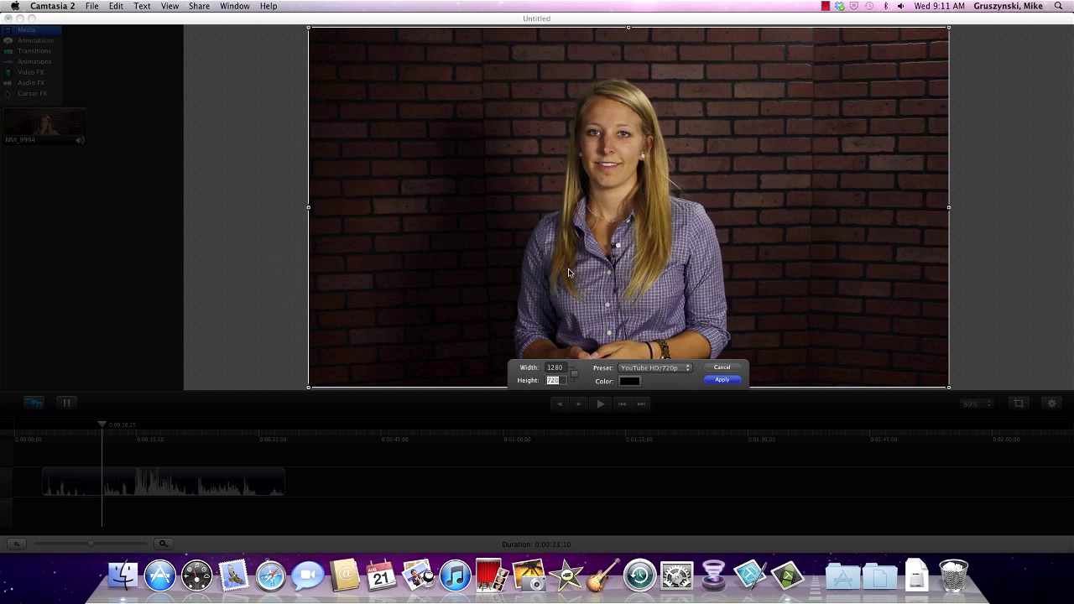
left_click(731, 380)
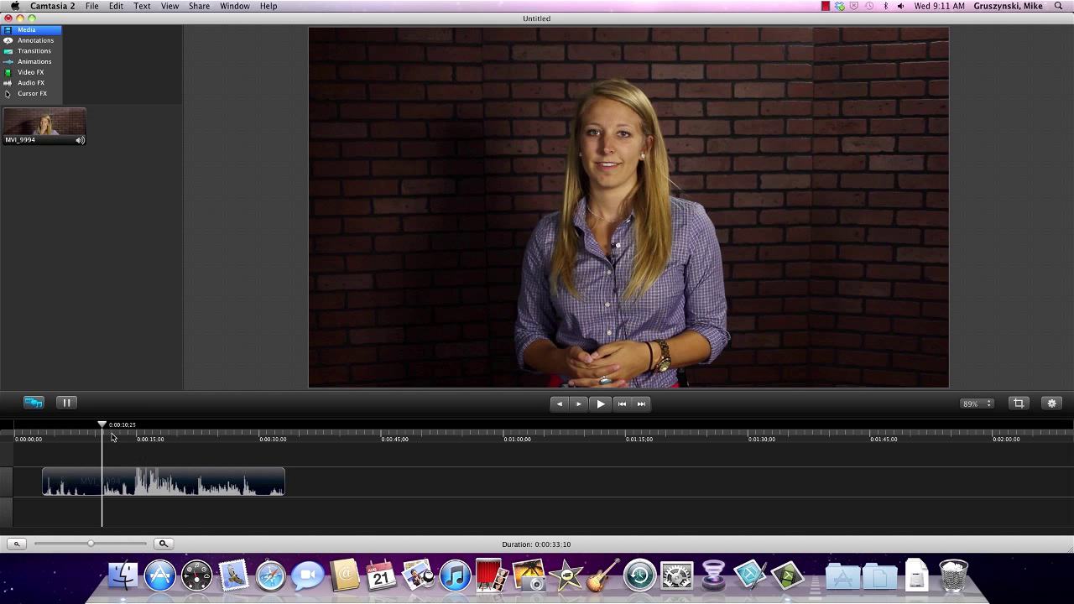
left_click_drag(102, 430, 105, 430)
key("space")
key("space")
left_click_drag(106, 430, 100, 428)
key("space")
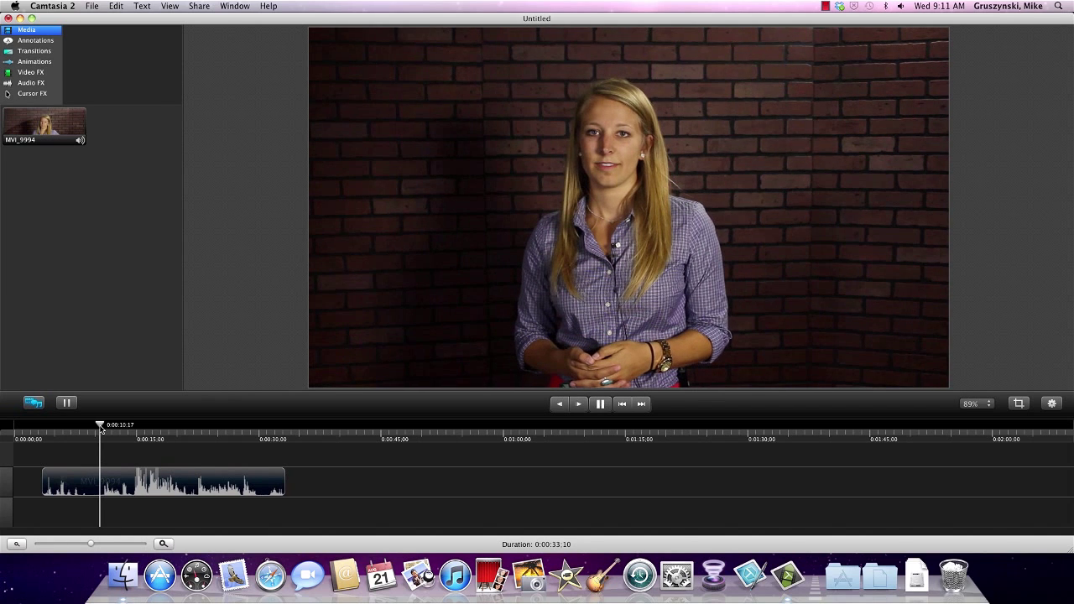
key("space")
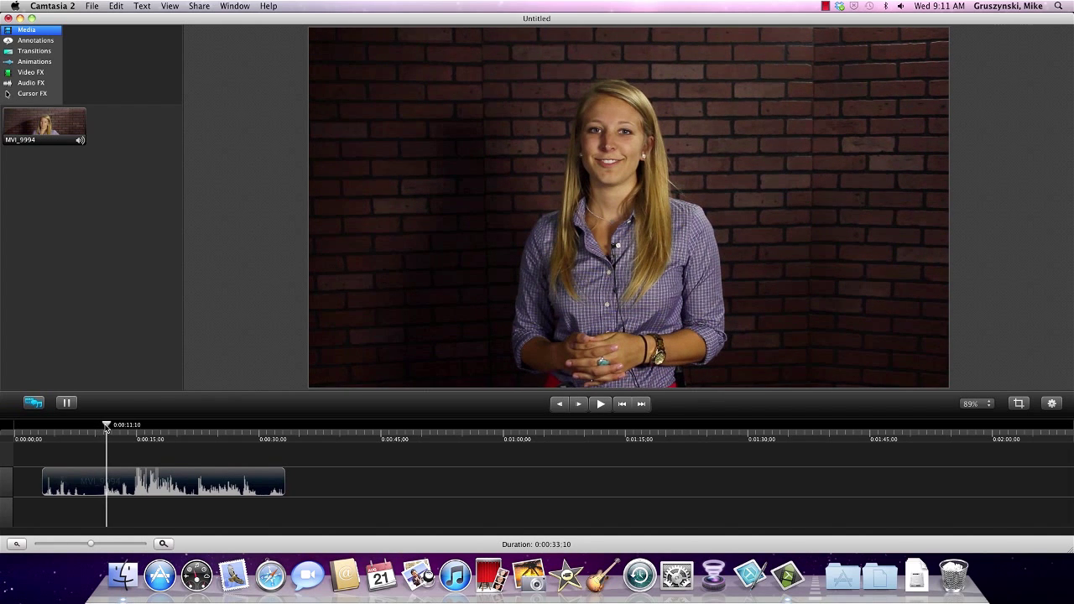
left_click_drag(106, 427, 102, 428)
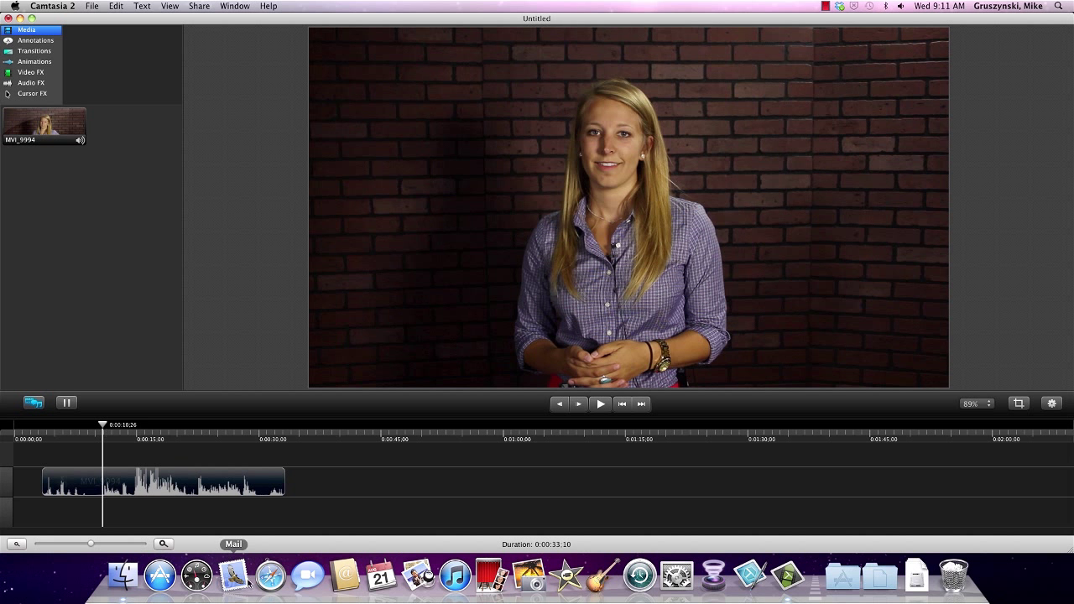
left_click(139, 498)
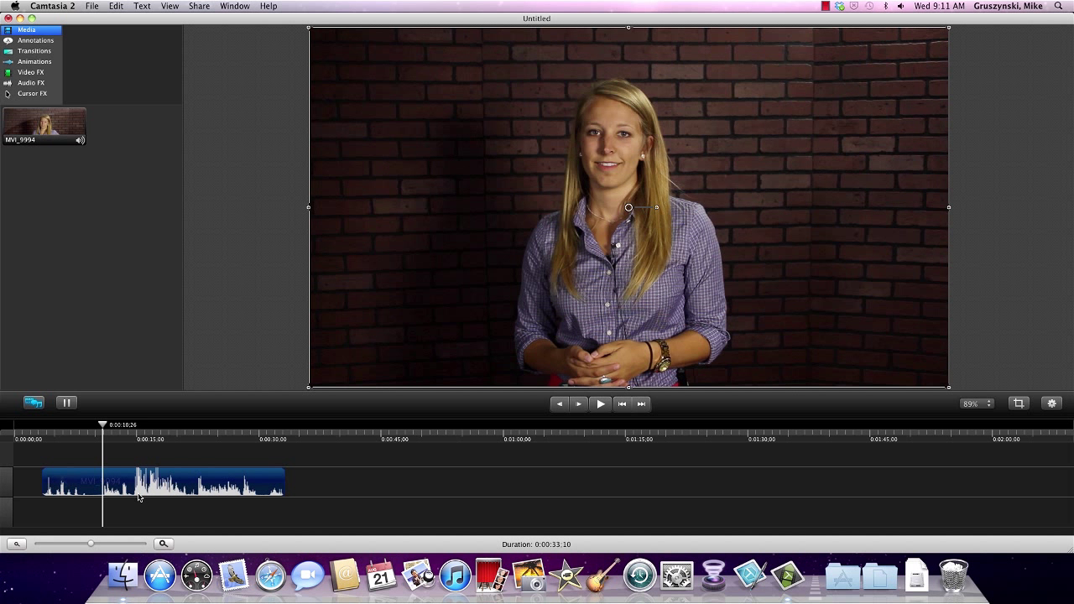
key("super+t")
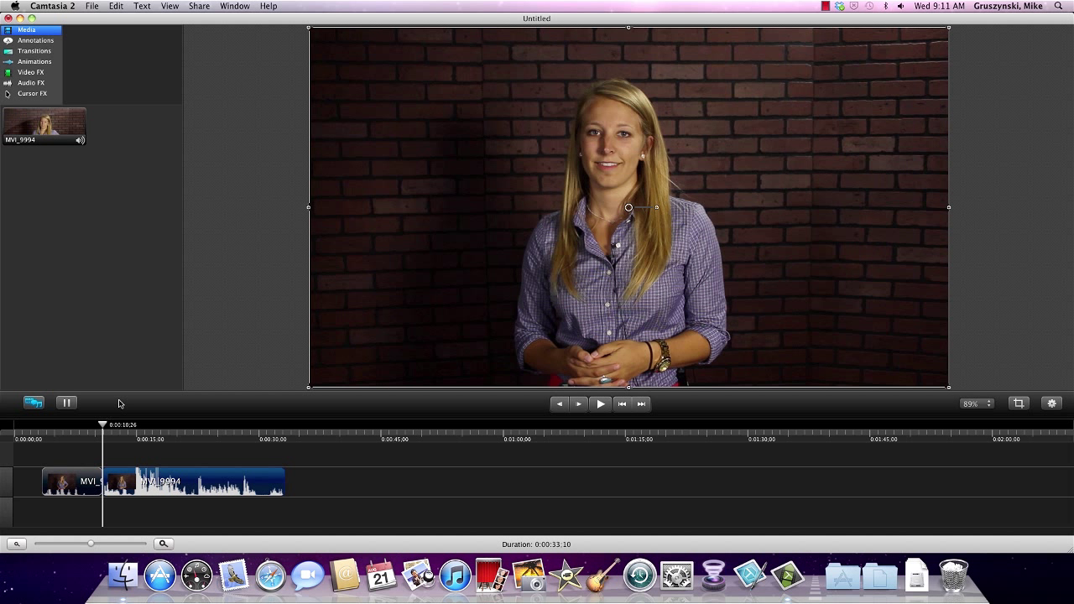
left_click(128, 524)
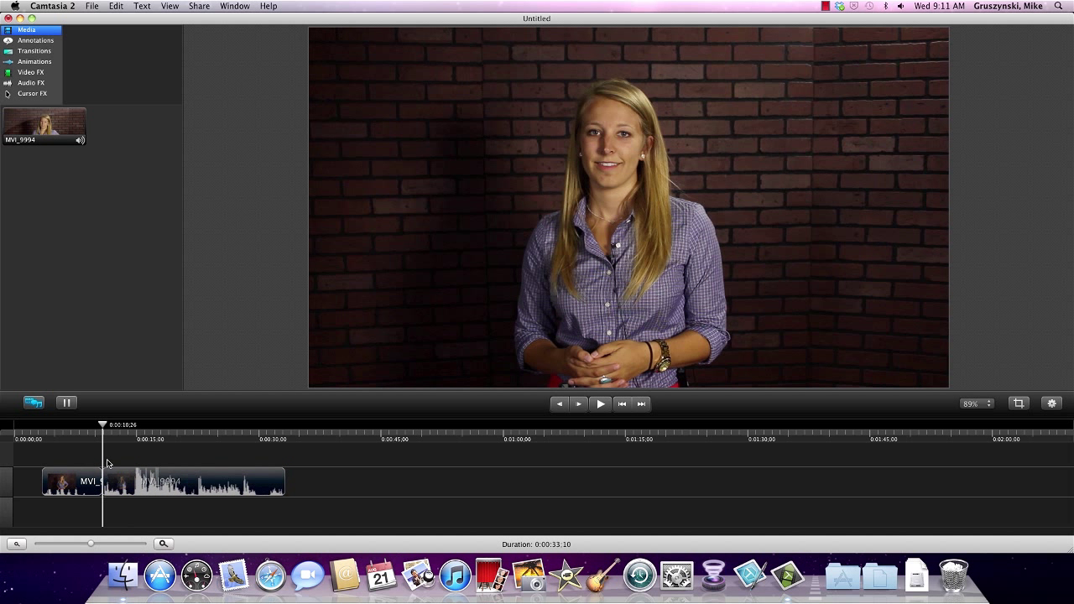
mouse_move(105, 430)
left_mouse_down()
mouse_move(162, 432)
mouse_move(101, 435)
mouse_move(114, 435)
left_mouse_up()
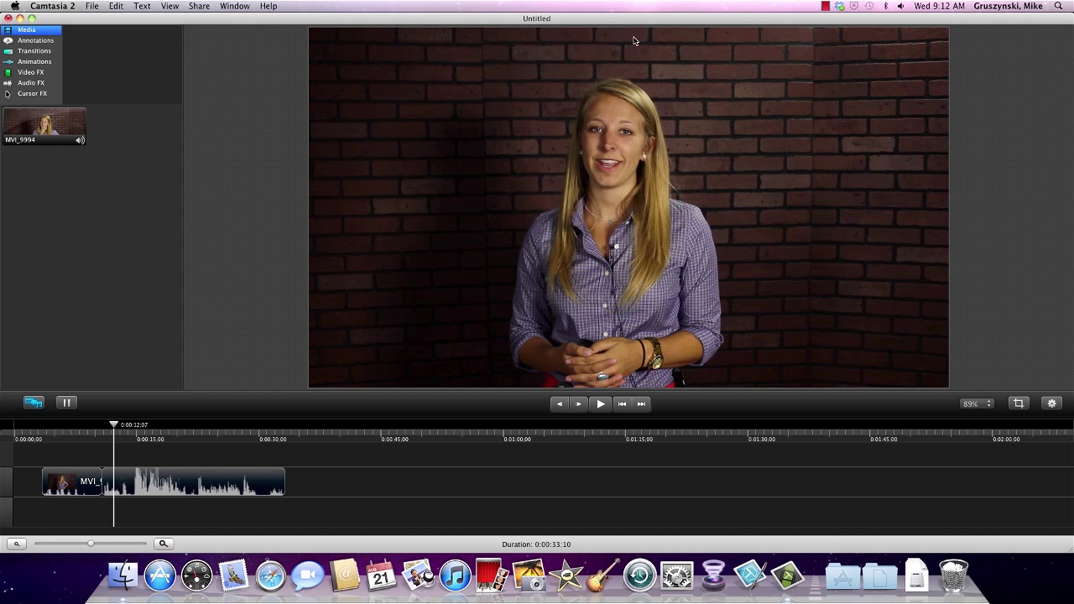
Step: Split the MVI_9994 clip at 0:13;18 and again at 0:22;12
left_click(618, 192)
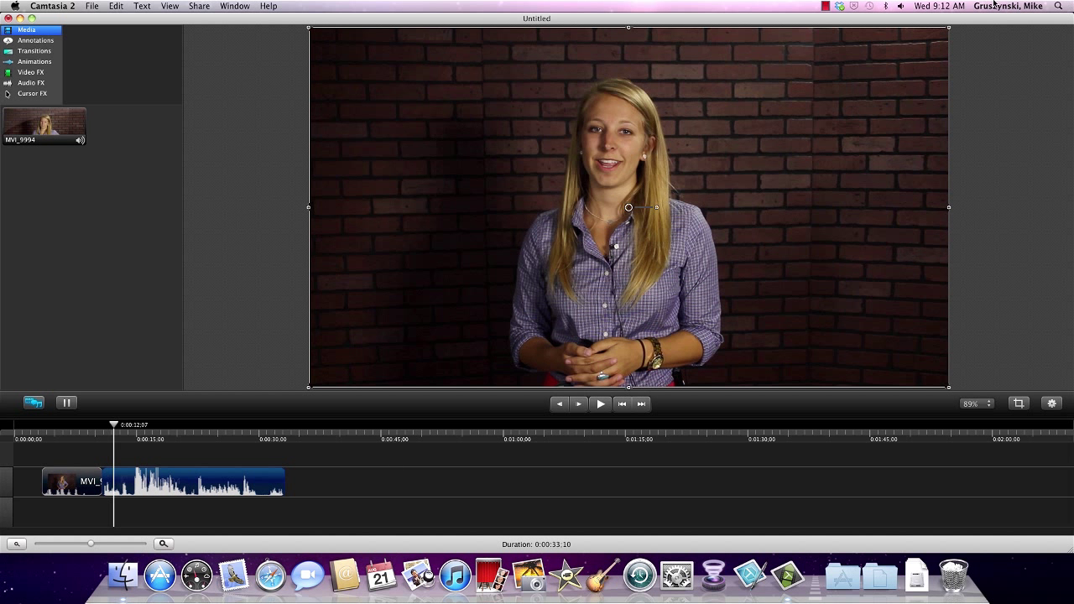
left_click(1050, 402)
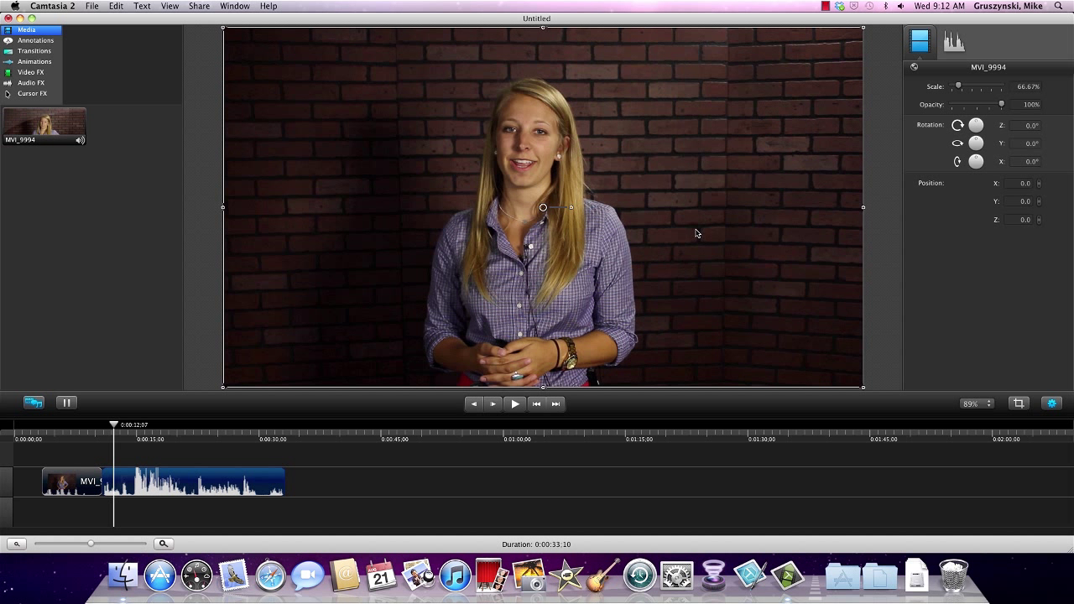
mouse_move(122, 429)
left_mouse_down()
mouse_move(96, 428)
mouse_move(129, 428)
left_mouse_up()
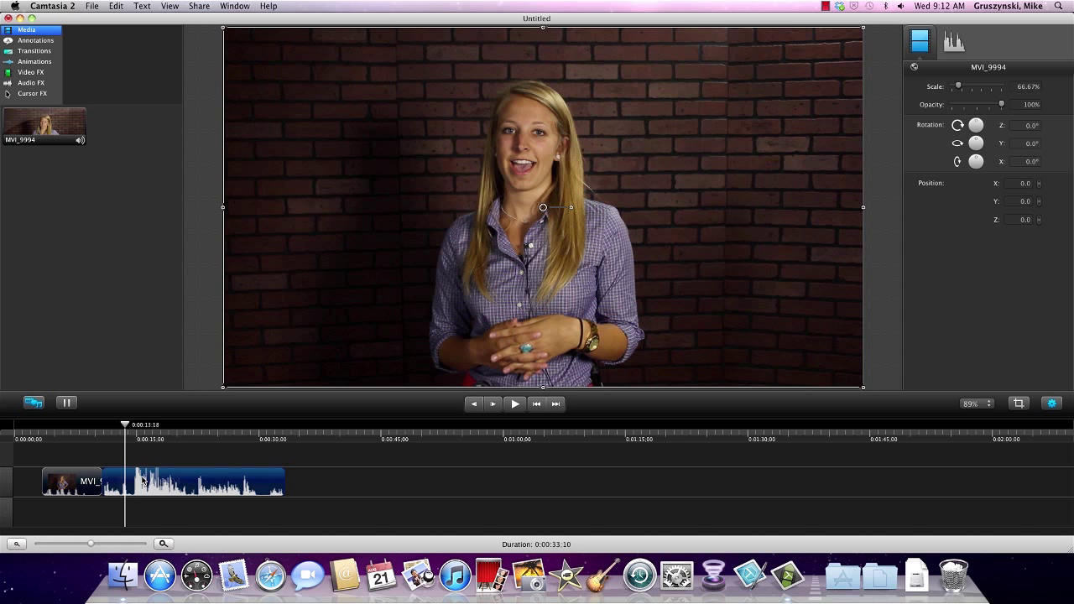
key("super+t")
left_click_drag(129, 428, 201, 432)
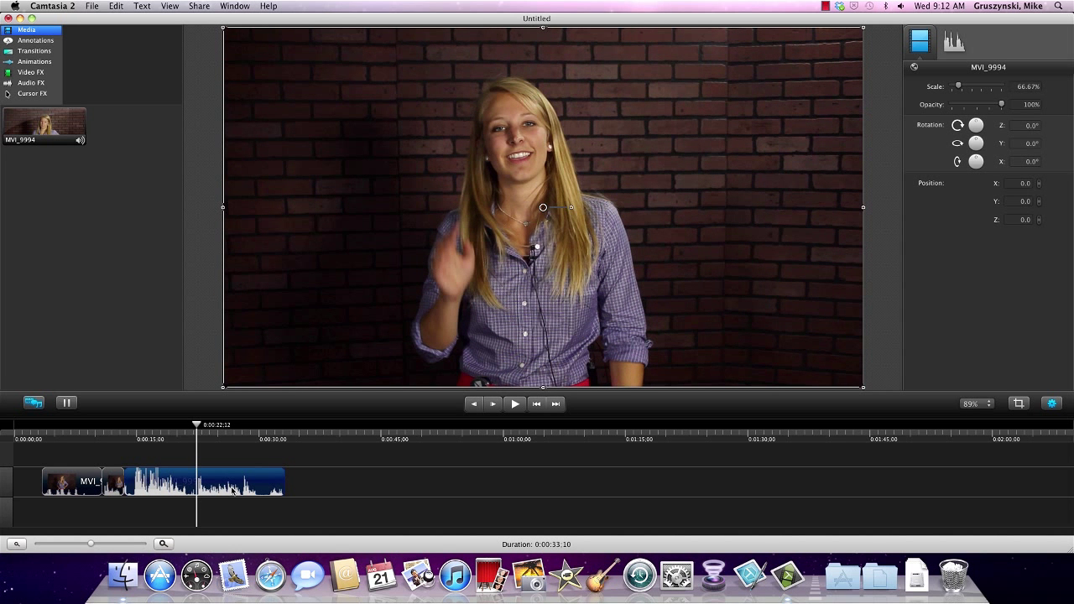
key("super+t")
Step: Delete the middle piece, close the gap, and preview the cut near 13 seconds
left_click(181, 490)
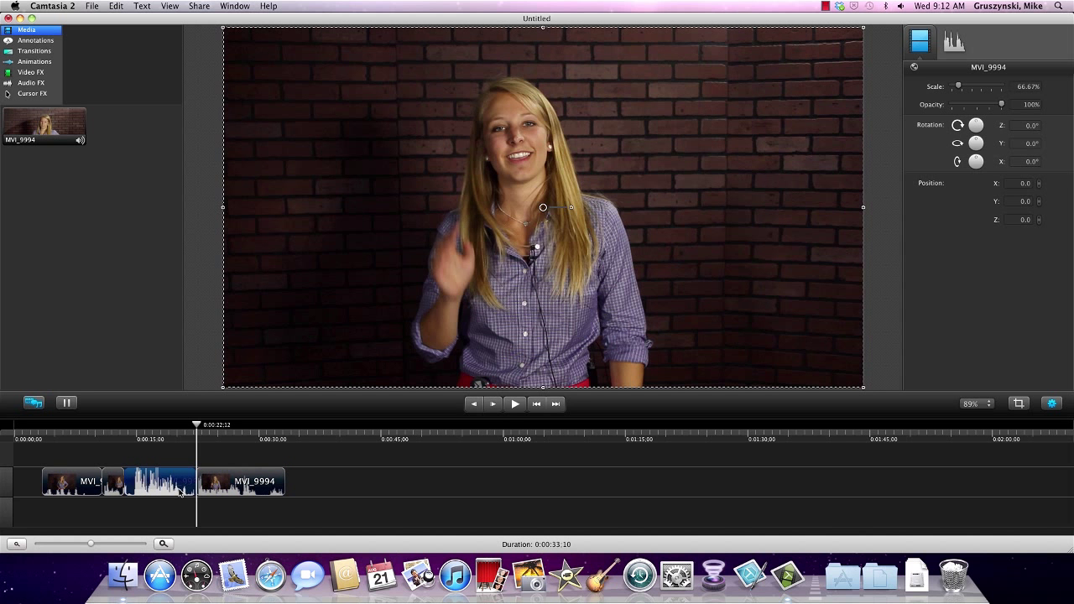
key("Delete")
left_click_drag(264, 489, 196, 489)
left_click_drag(126, 439, 122, 439)
key("space")
key("space")
mouse_move(132, 429)
left_mouse_down()
mouse_move(118, 429)
mouse_move(138, 430)
left_mouse_up()
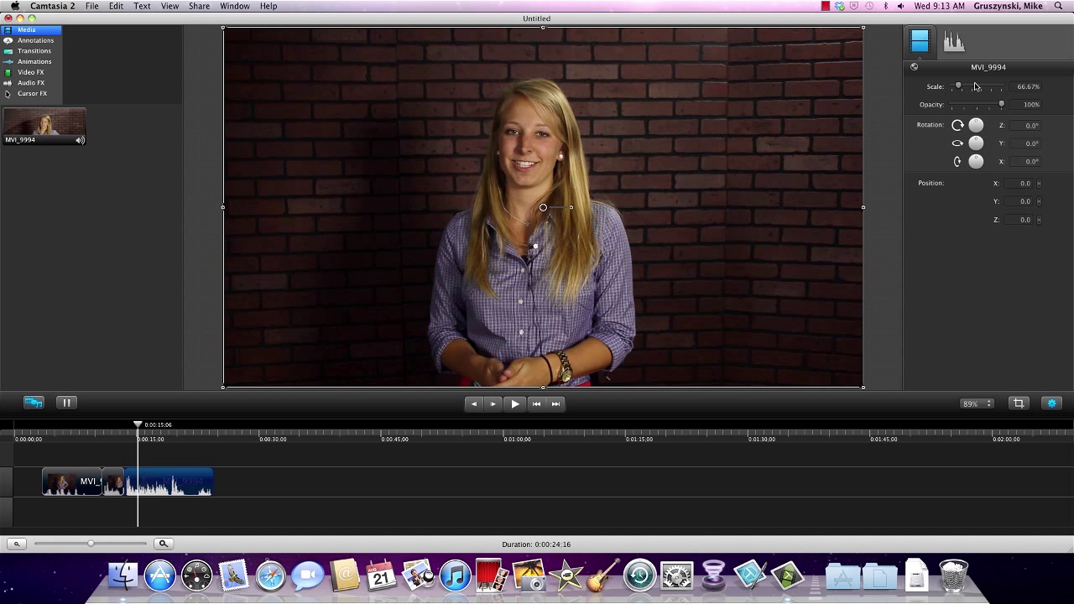
Step: Scale the clip to 100%, lower it to Position Y -43.6, and check framing at 0:13
left_click(1023, 87)
type("100")
key("Return")
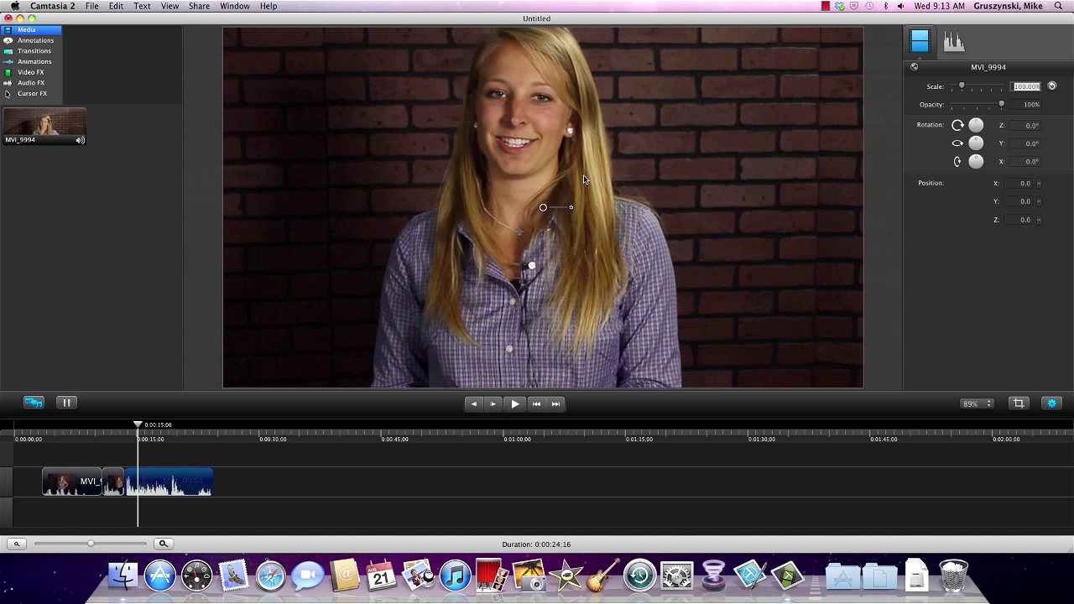
left_click_drag(605, 104, 605, 121)
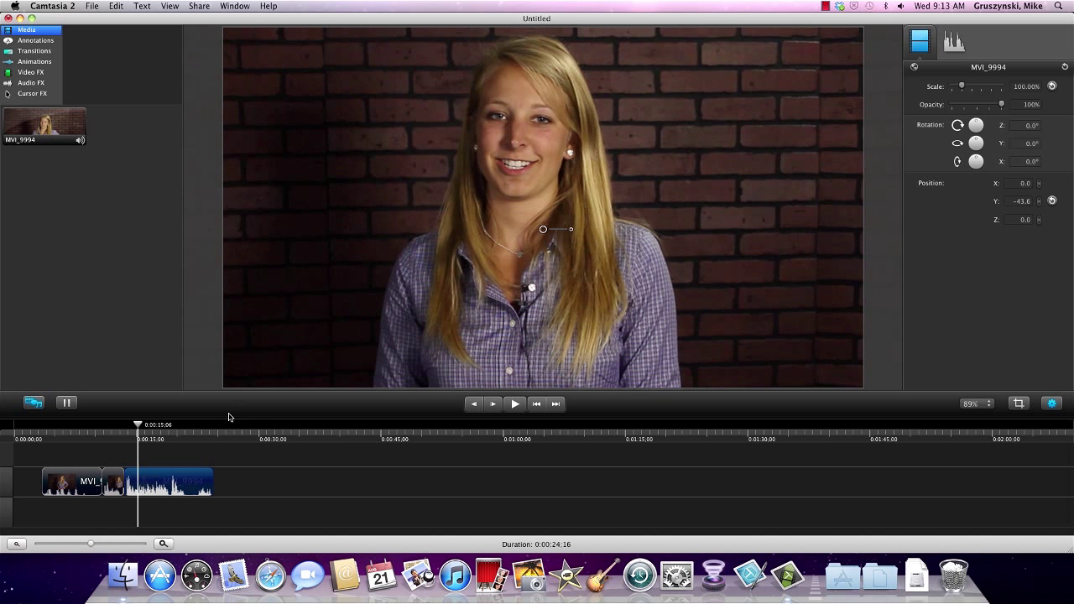
left_click(128, 430)
left_click_drag(129, 426, 120, 427)
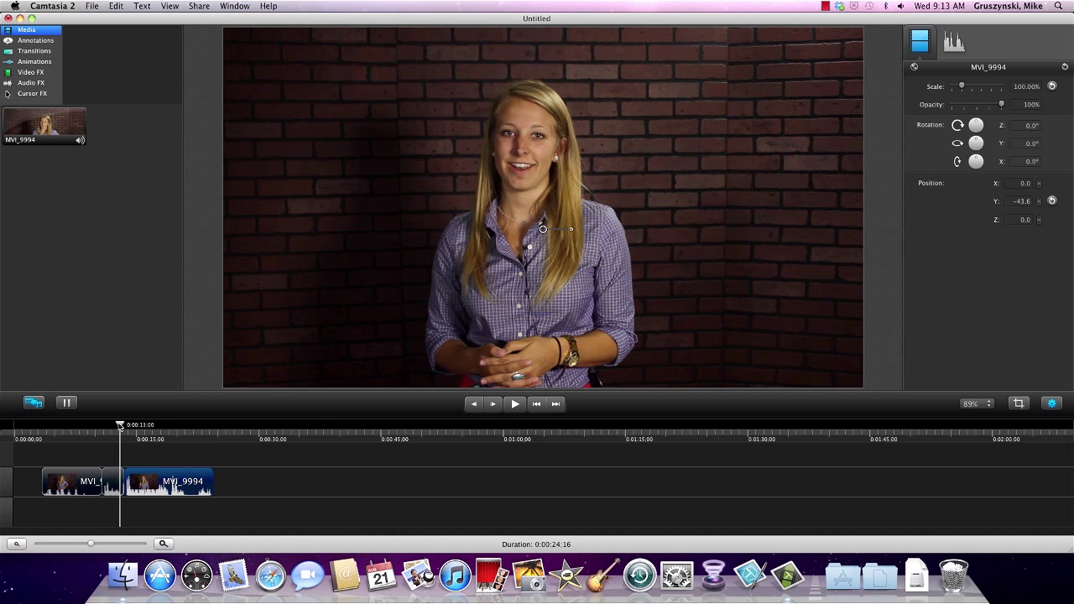
left_click(115, 426)
left_click(507, 411)
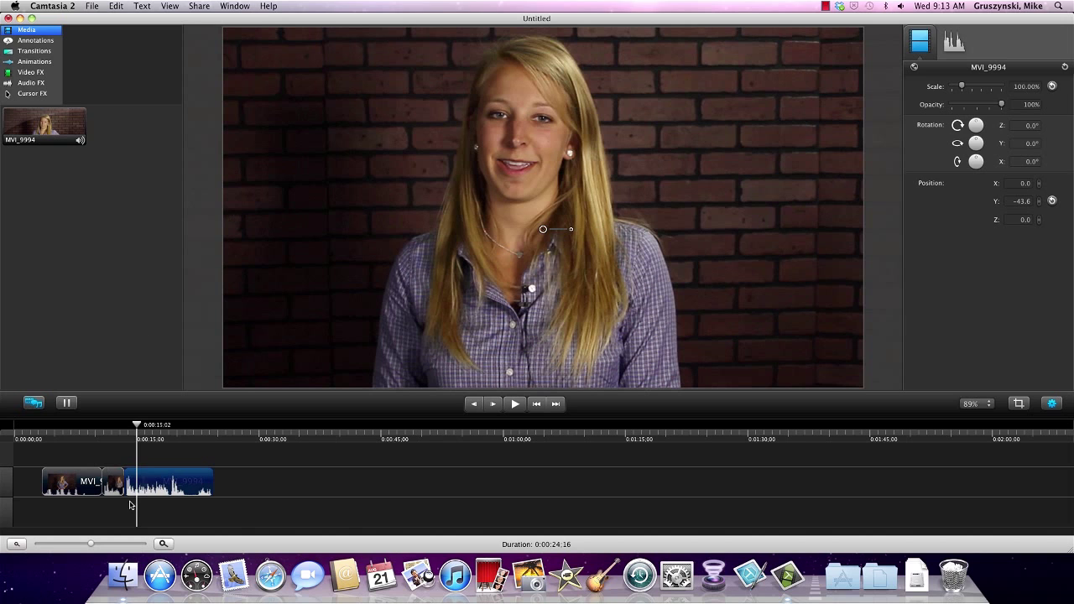
mouse_move(139, 428)
left_mouse_down()
mouse_move(109, 428)
mouse_move(145, 429)
left_mouse_up()
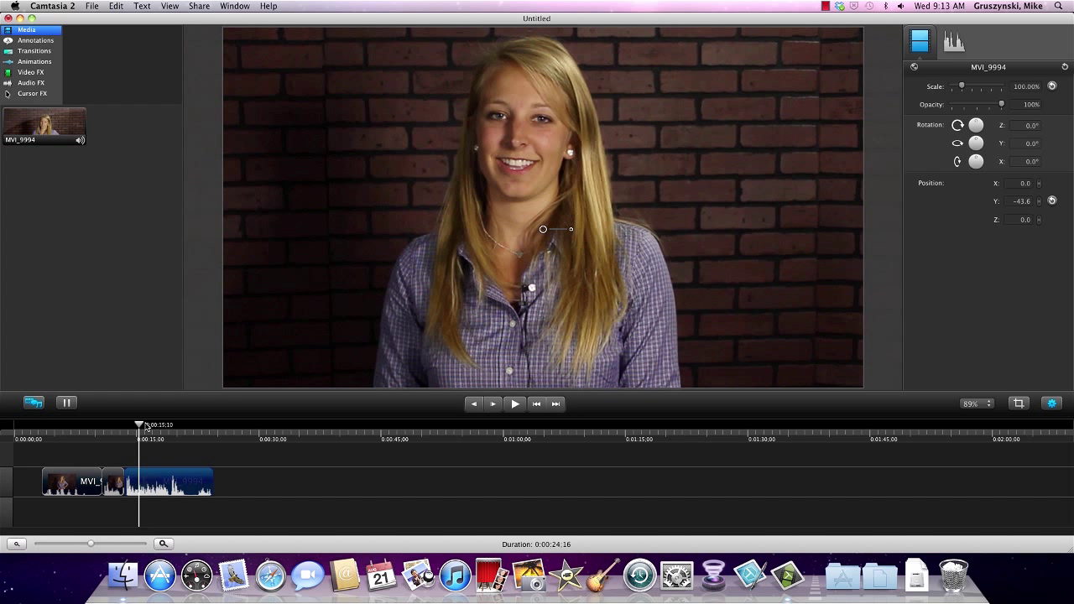
left_click(198, 5)
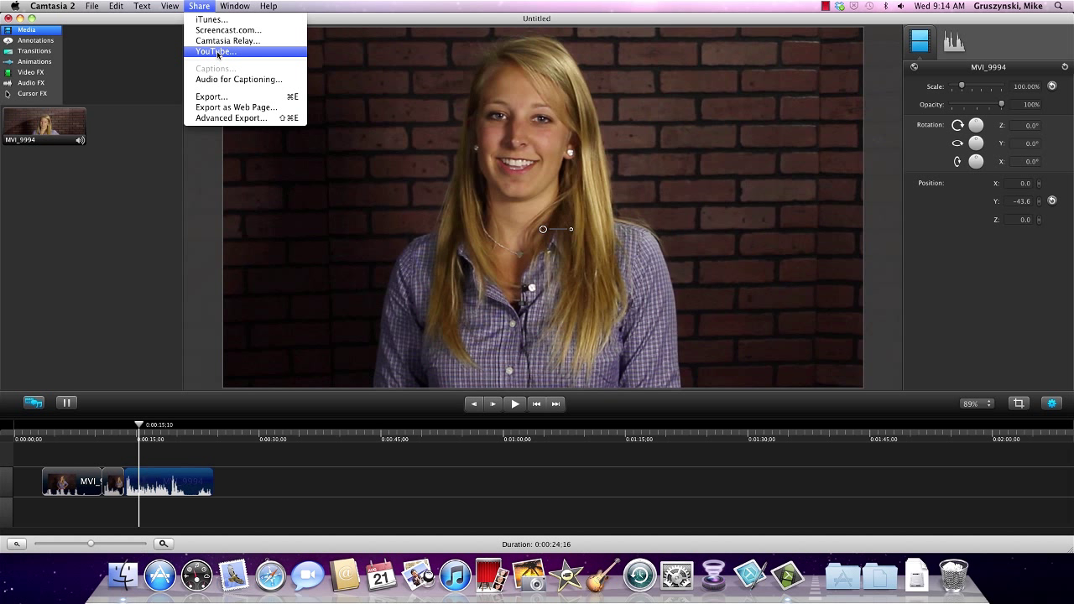
left_click(195, 281)
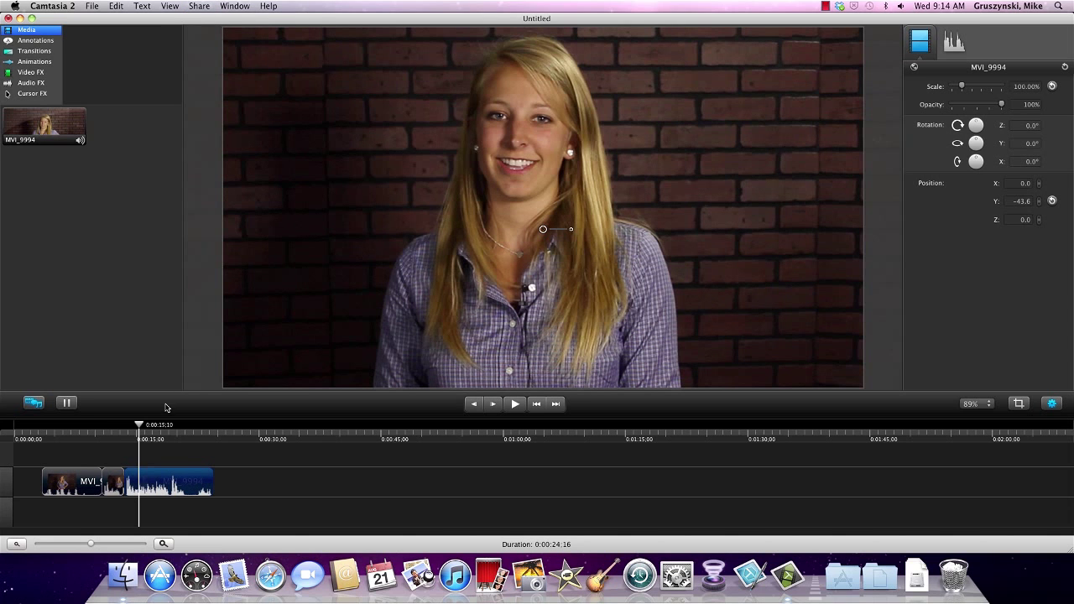